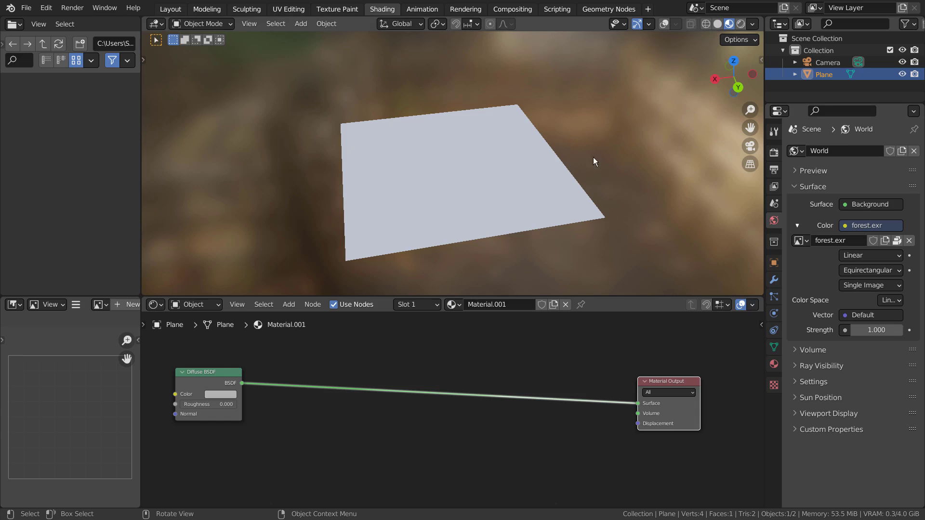
Step: Select the plane and turn the viewport overlays back on
left_click(526, 169)
left_click(664, 24)
middle_click_drag(519, 177, 502, 204)
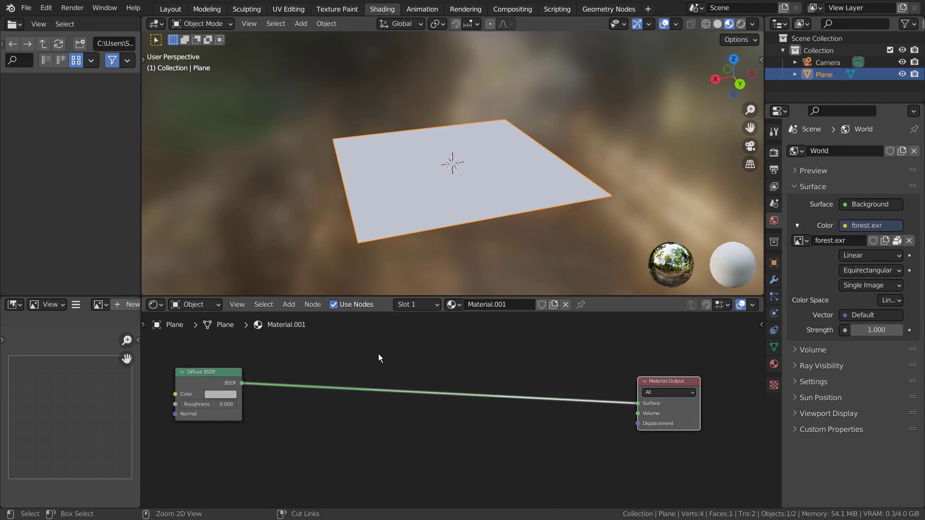
Step: Frame the Voronoi and Material Output nodes, then view the bumpy plane up close
key("ctrl+space")
key("Home")
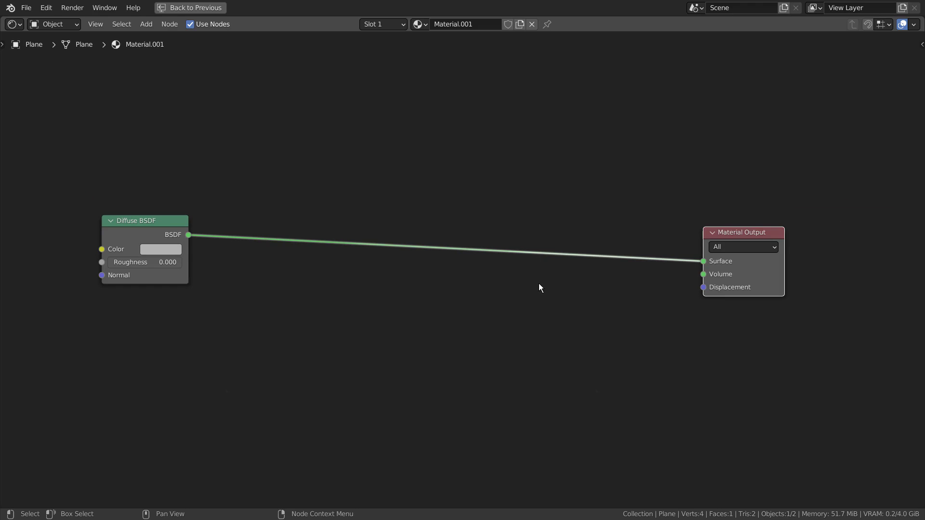
key("ctrl+space")
scroll(496, 158, "up", 4)
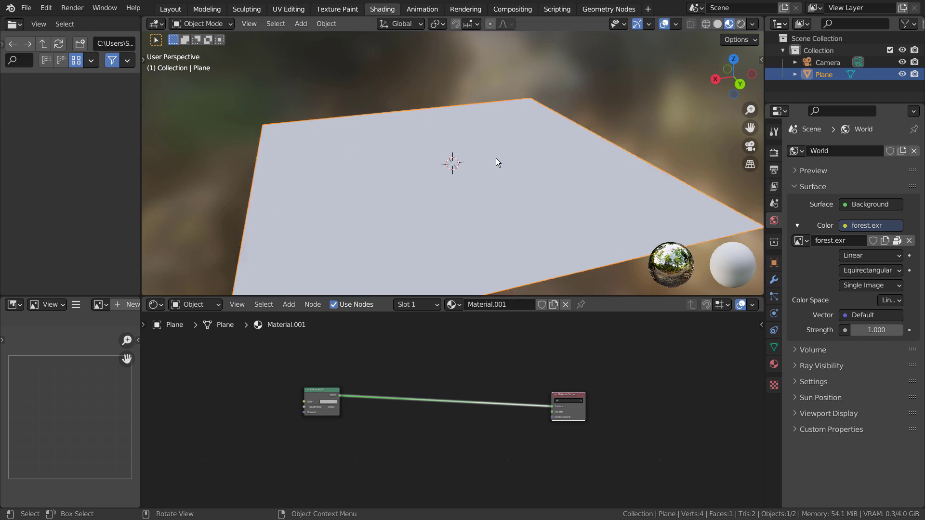
mouse_move(495, 158)
middle_mouse_down()
mouse_move(583, 169)
mouse_move(547, 183)
mouse_move(484, 158)
mouse_move(470, 130)
mouse_move(568, 177)
middle_mouse_up()
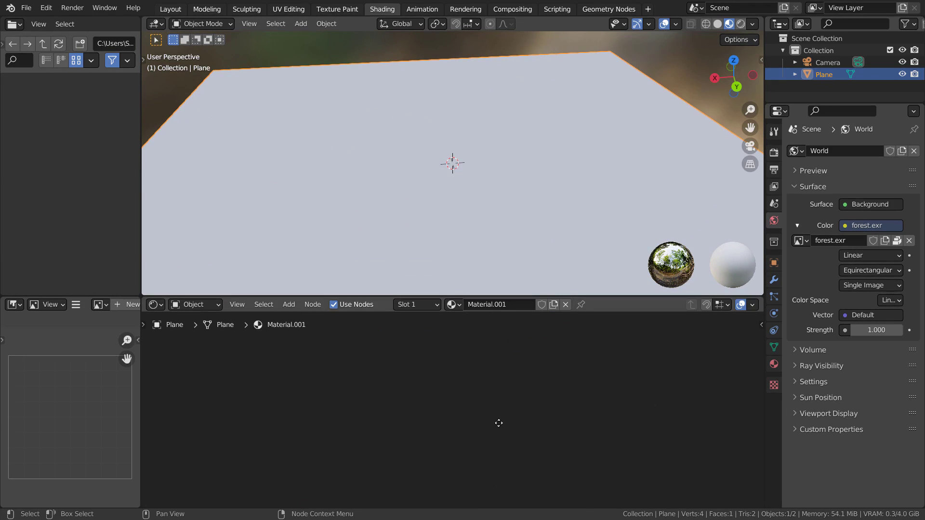
scroll(498, 421, "down", 4, "shift")
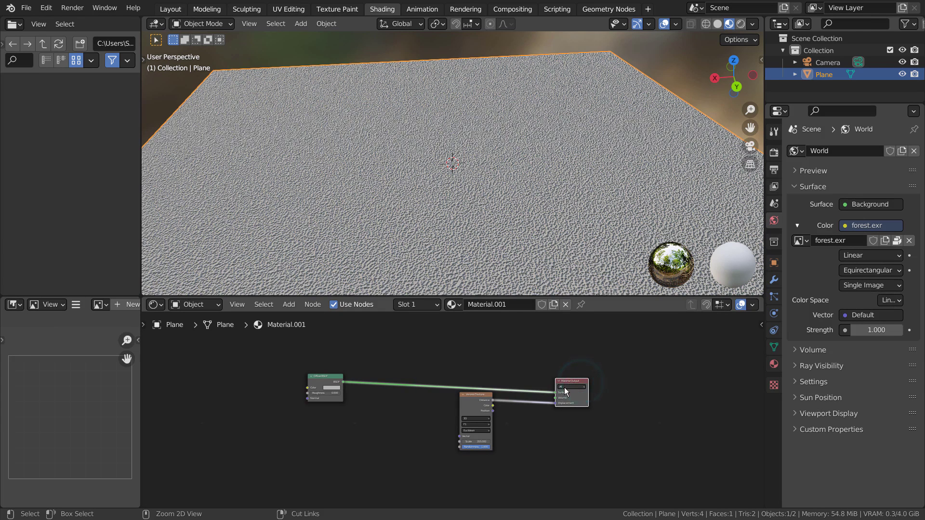
Step: Move the Voronoi Texture node lower left in the node tree
key("ctrl+space")
left_click_drag(535, 231, 473, 281)
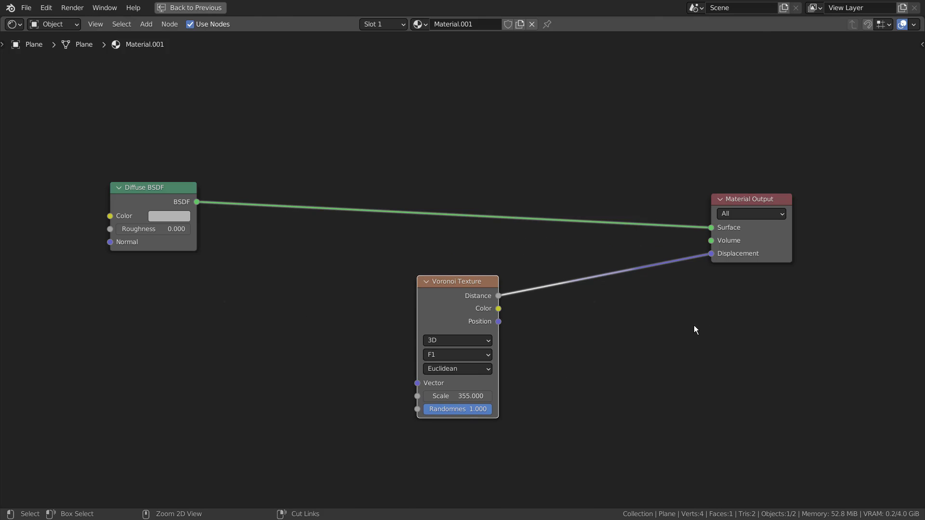
key("ctrl+space")
middle_click_drag(541, 193, 363, 248)
Step: Try different Voronoi Scale values, including 1 and coarser cells
scroll(474, 471, "up", 4)
middle_click_drag(474, 471, 454, 410)
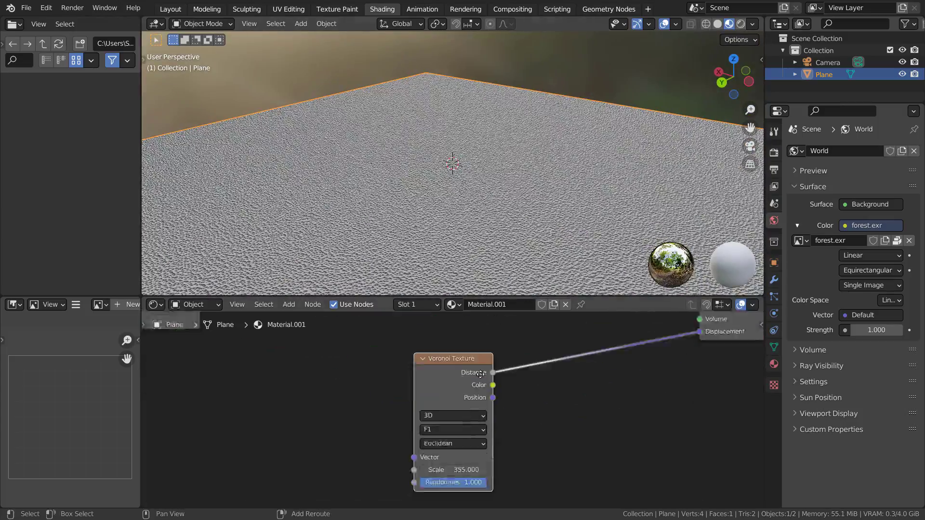
scroll(455, 407, "up", 4)
left_click_drag(449, 463, 303, 463)
left_click(474, 462)
type("1")
key("Return")
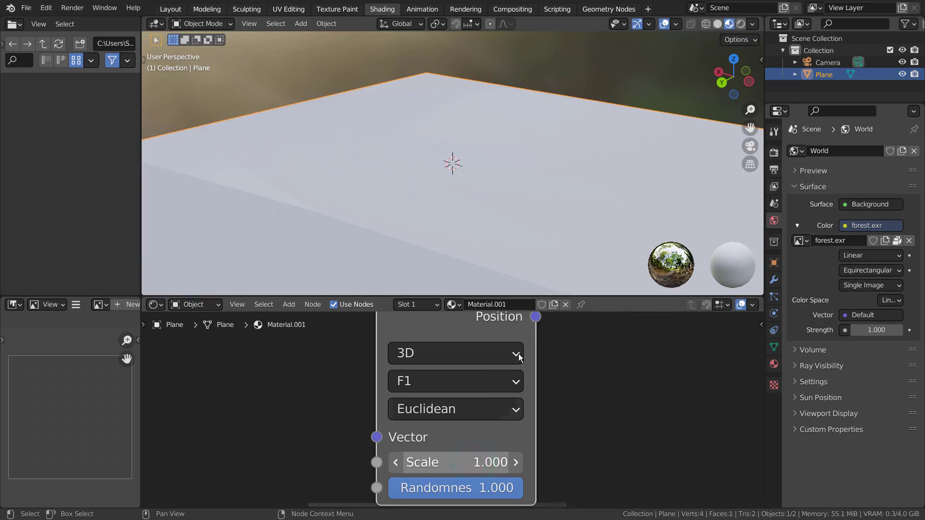
scroll(580, 173, "down", 5)
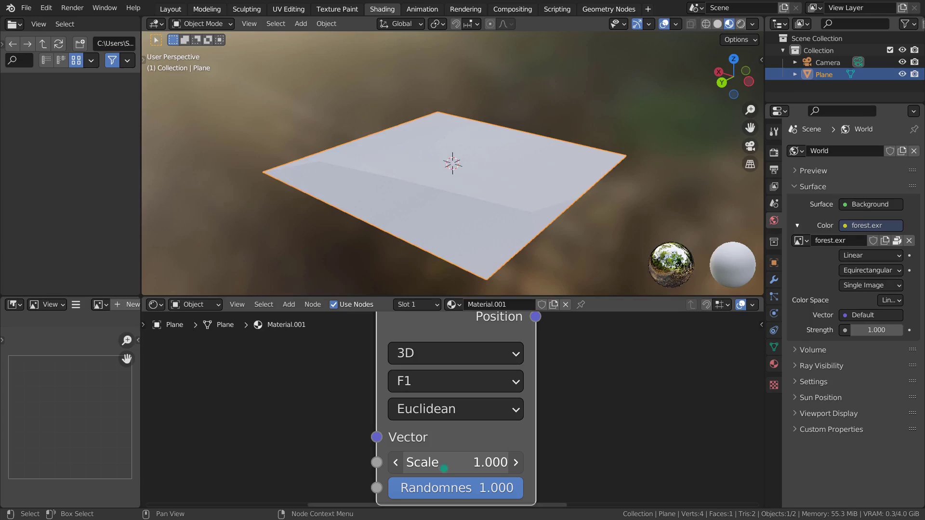
left_click_drag(476, 463, 497, 462)
Step: Set the Voronoi Texture Scale to 355 for a fine, sand-like surface
left_click(444, 468)
type("3")
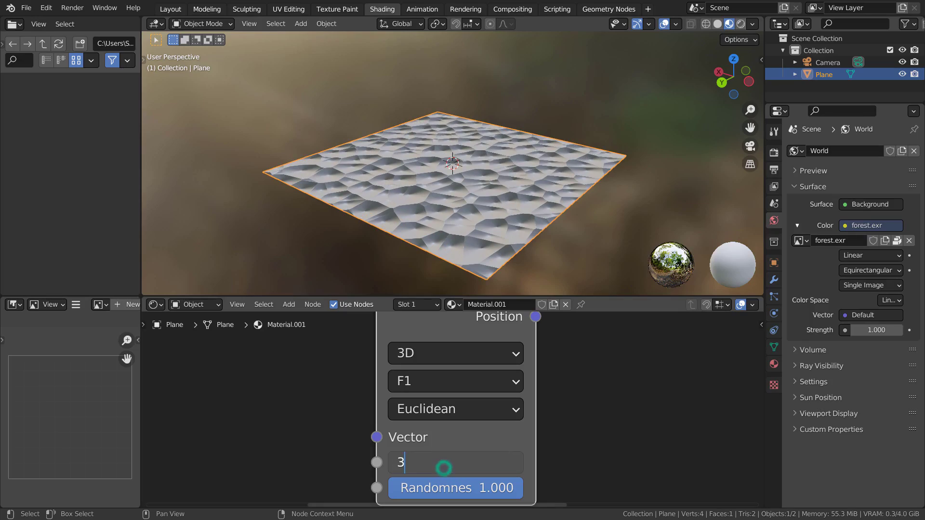
type("55")
key("Return")
scroll(543, 177, "up", 5)
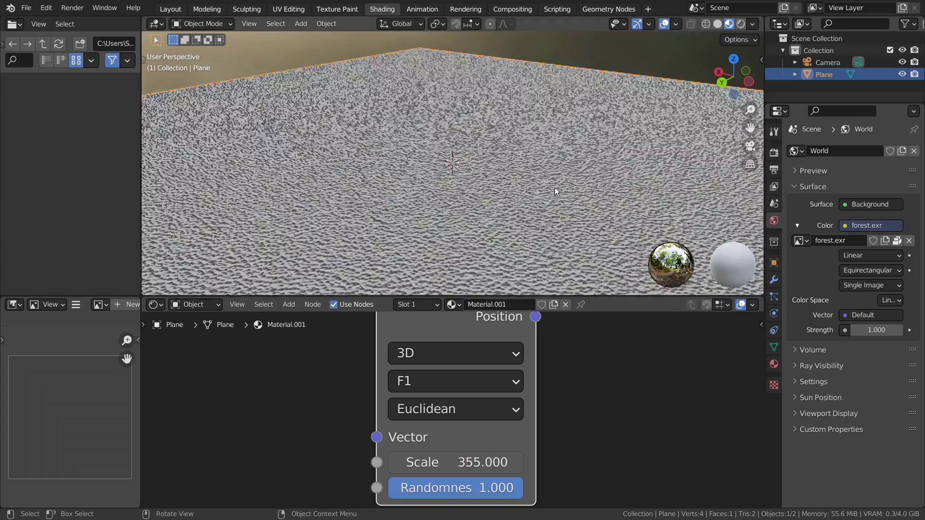
middle_click_drag(554, 187, 525, 336)
Step: Drop a Multiply math node onto the Voronoi-to-Displacement link and set its Value to 0.5
scroll(557, 403, "down", 6)
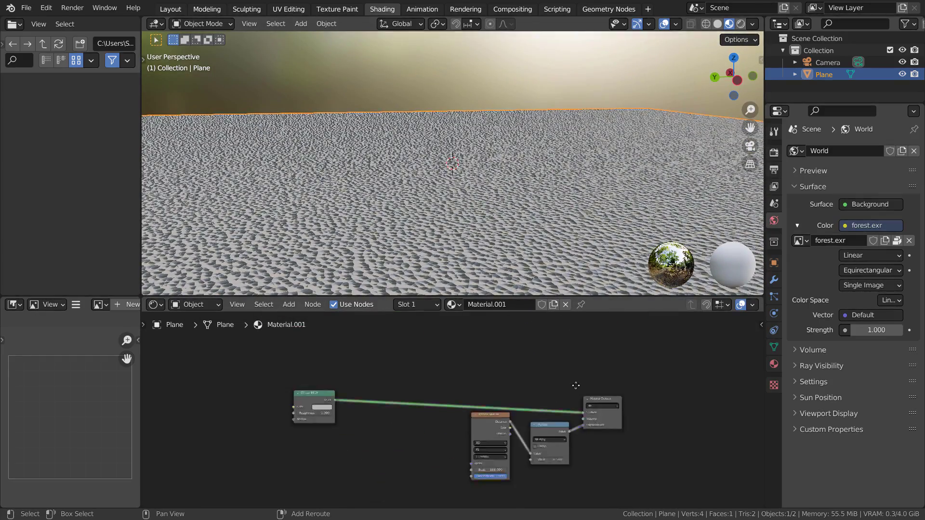
middle_click_drag(576, 386, 560, 363)
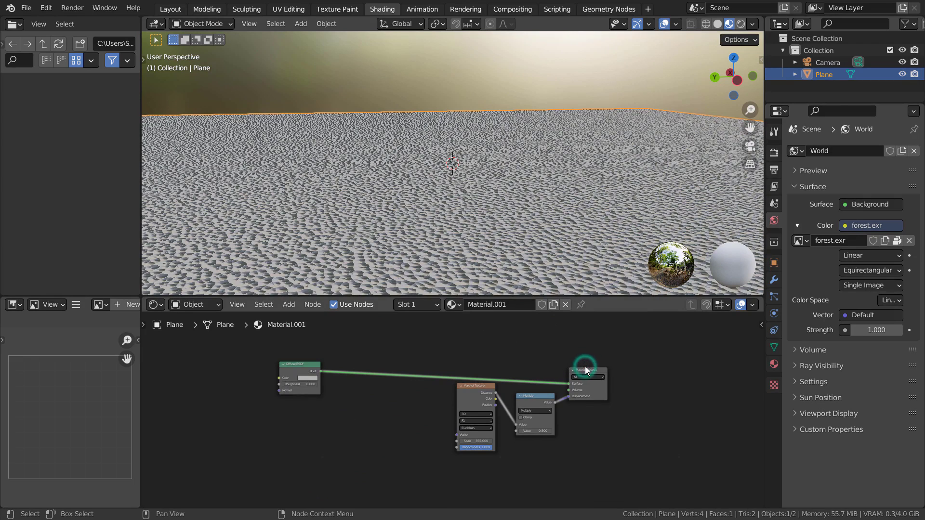
scroll(594, 372, "up", 2)
scroll(629, 418, "up", 3)
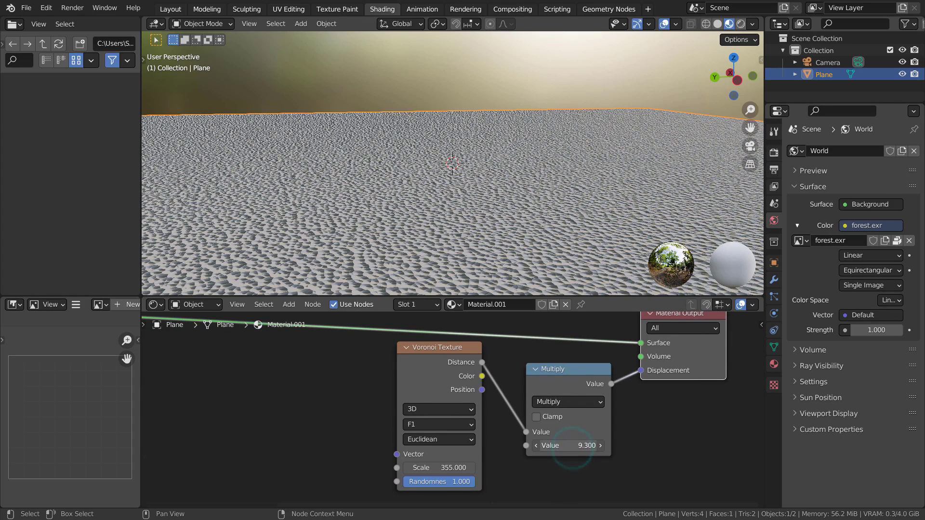
mouse_move(573, 446)
left_mouse_down()
mouse_move(535, 446)
mouse_move(610, 446)
mouse_move(554, 446)
left_mouse_up()
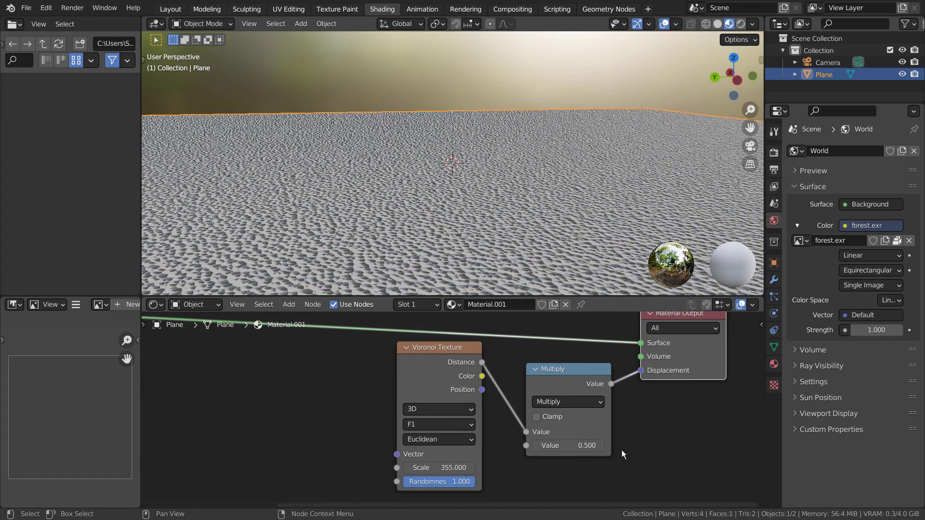
scroll(578, 429, "down", 3)
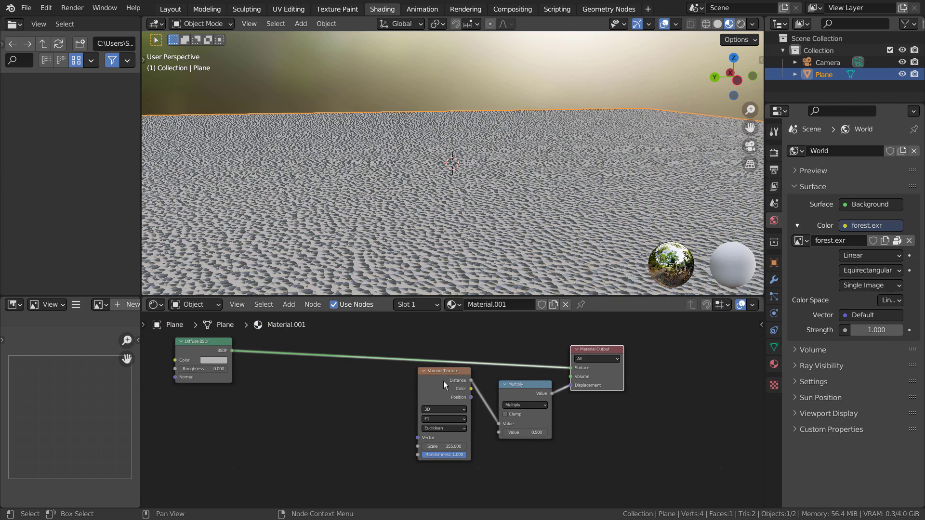
Step: Arrange the Noise, Musgrave and Voronoi chain feeding the Multiply node, moving the Musgrave node
middle_click_drag(443, 381, 548, 382, "shift")
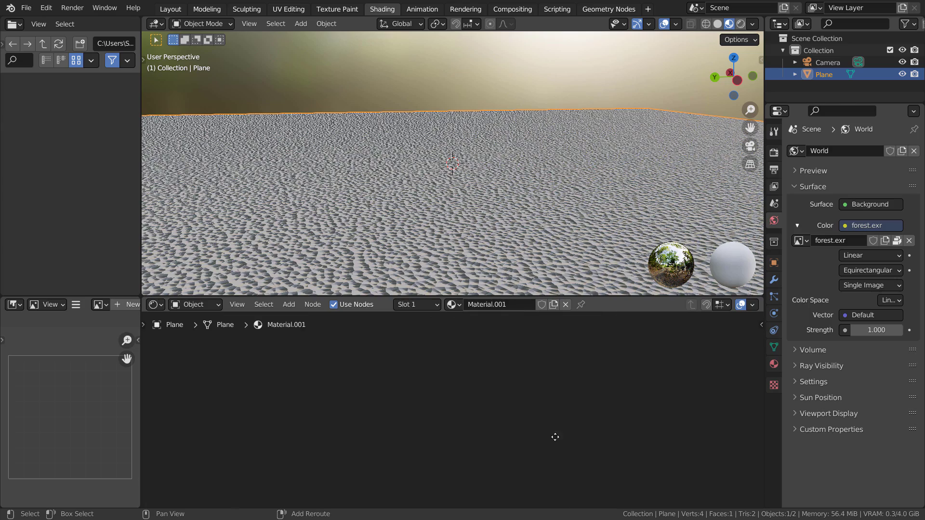
middle_click_drag(554, 436, 570, 392)
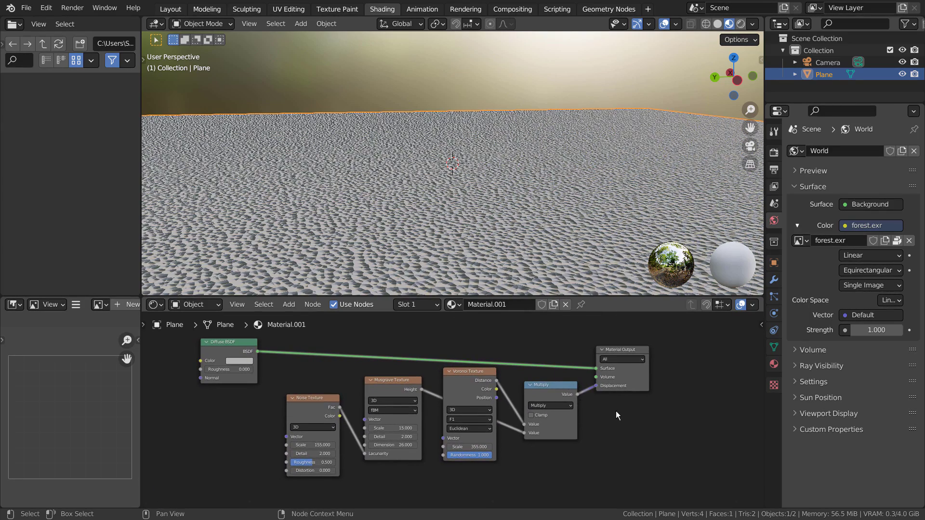
scroll(635, 412, "down", 8)
key("Home")
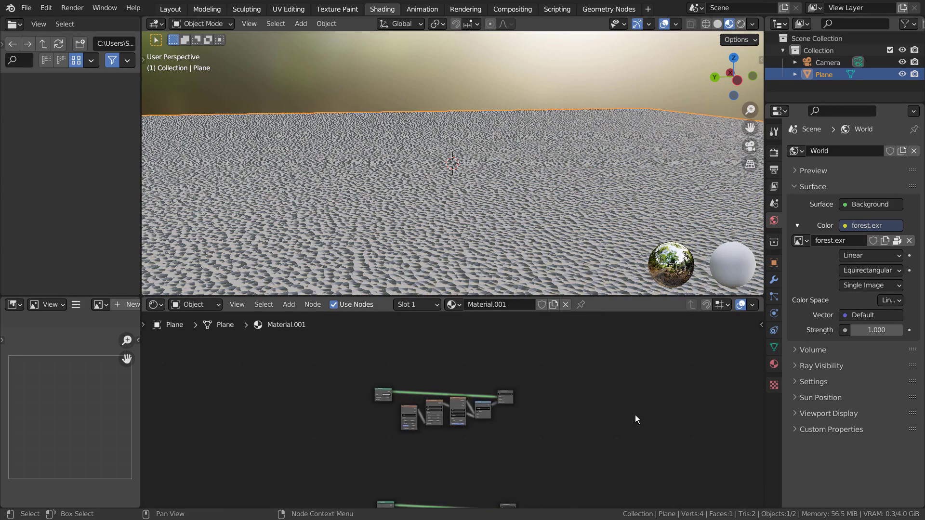
key("ctrl+space")
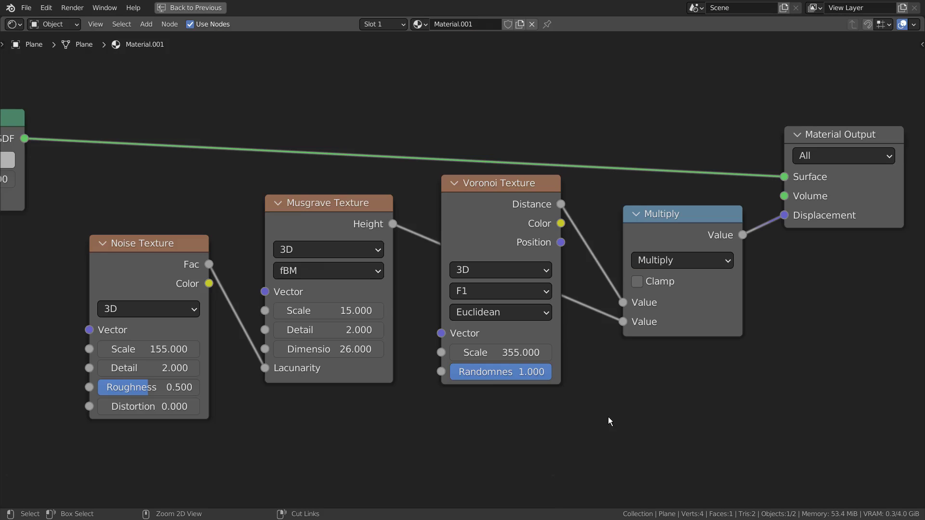
key("Home")
middle_click_drag(615, 415, 633, 415)
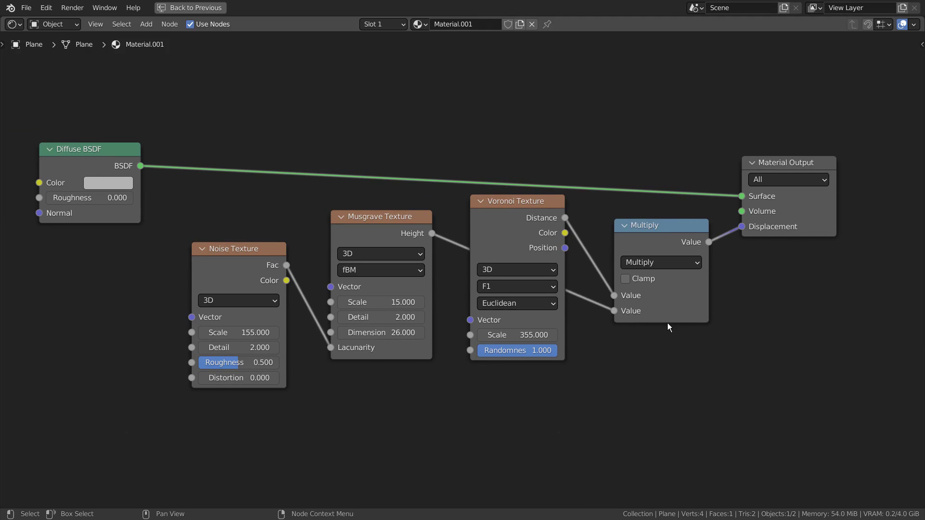
left_click_drag(394, 223, 383, 249)
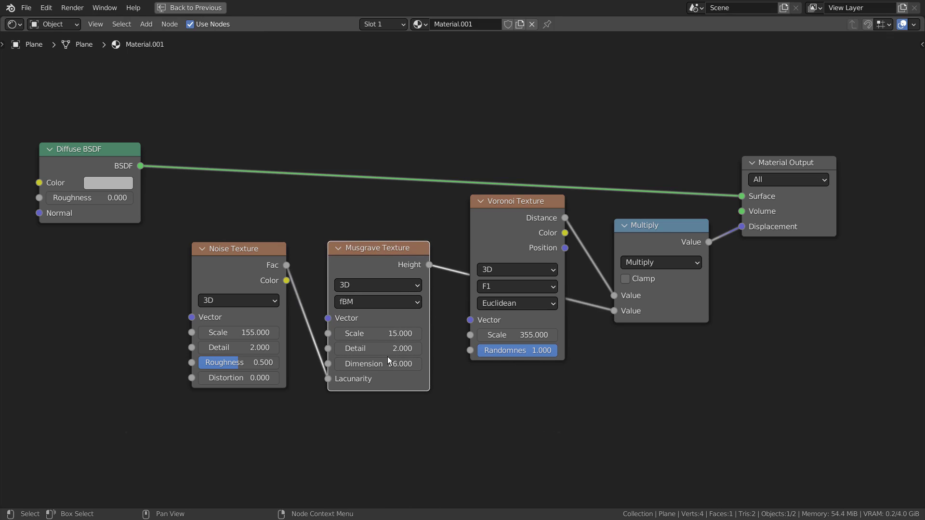
key("ctrl+space")
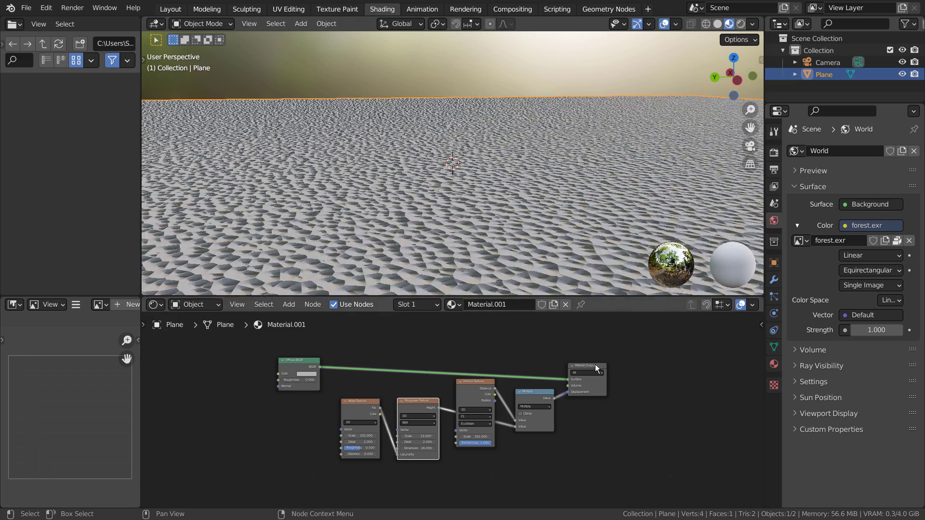
Step: Set the Musgrave Texture Scale to 1.6
left_click(595, 365)
middle_click_drag(535, 169, 499, 201)
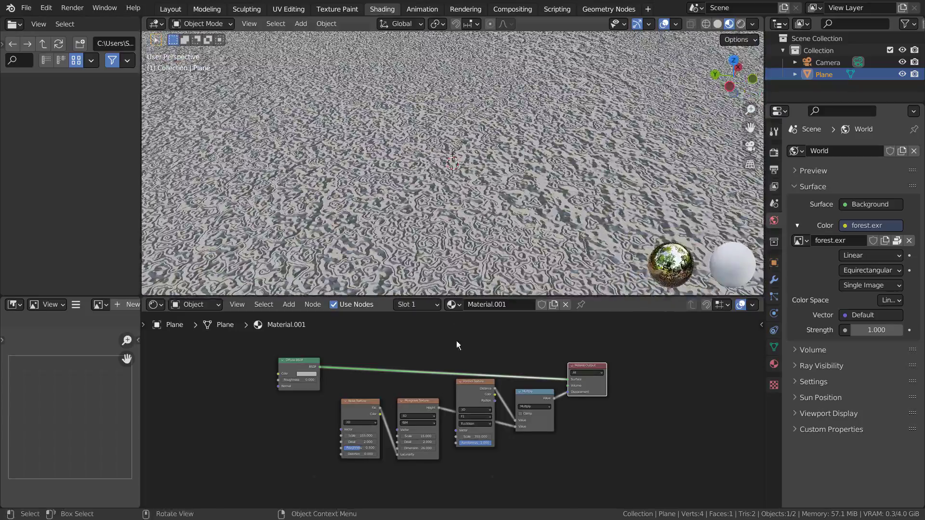
scroll(454, 401, "up", 4)
scroll(560, 426, "up", 3)
middle_click_drag(401, 452, 477, 429)
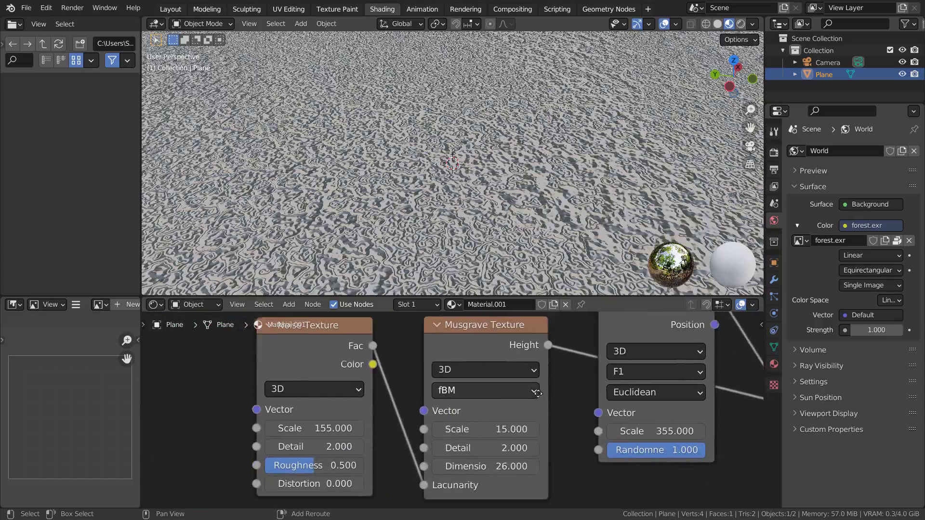
mouse_move(477, 429)
left_mouse_down()
mouse_move(524, 429)
mouse_move(494, 429)
left_mouse_up()
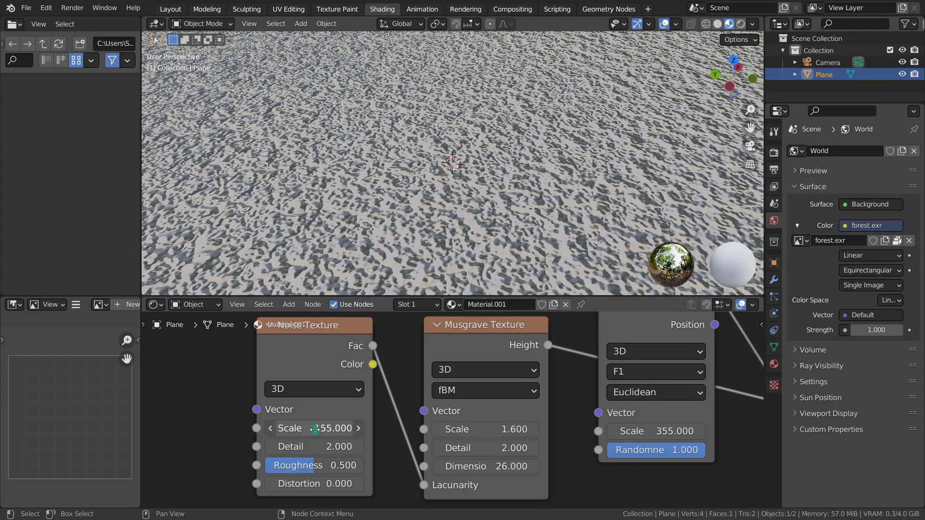
Step: Test Noise Texture Scale values of 1 and 3.2, ending at 155
left_click_drag(314, 430, 317, 430)
left_click(317, 430)
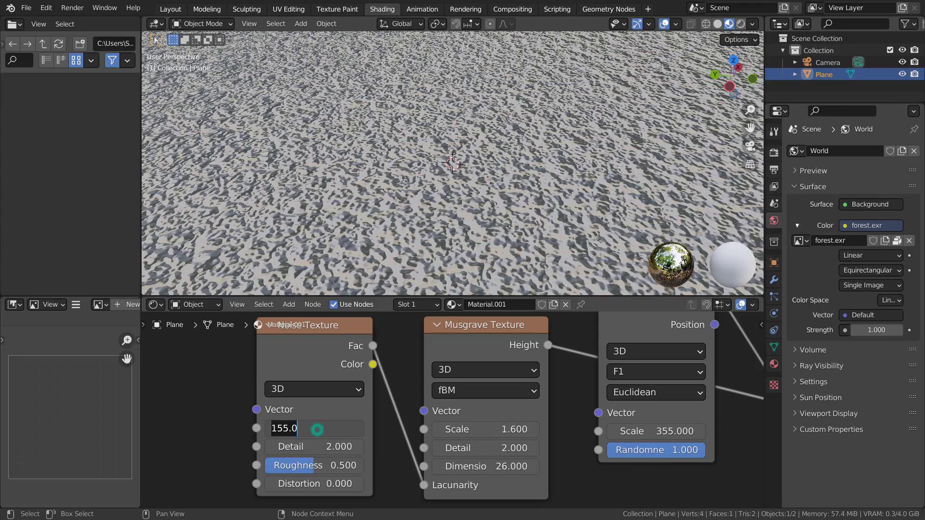
type("1")
key("Return")
scroll(421, 244, "down", 5)
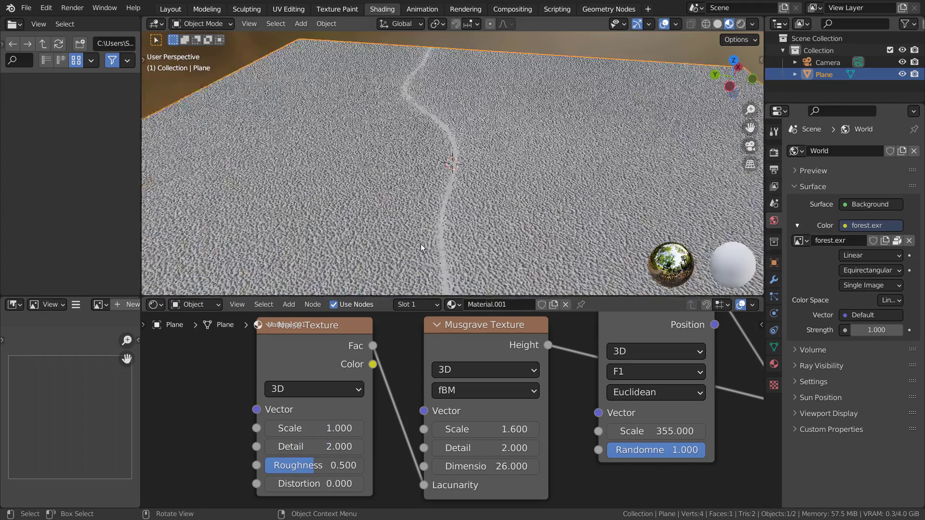
left_click_drag(313, 429, 362, 428)
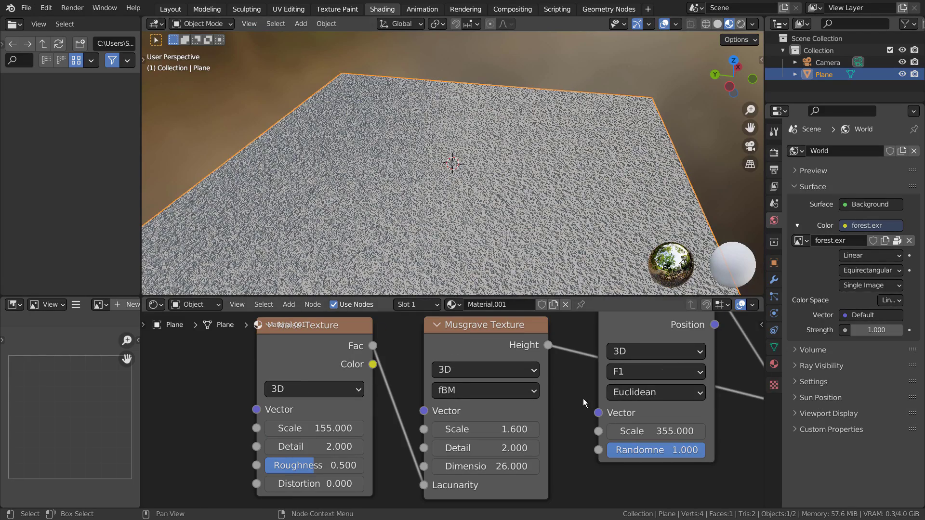
scroll(583, 398, "down", 5)
scroll(671, 456, "up", 1)
scroll(593, 427, "up", 5, "shift")
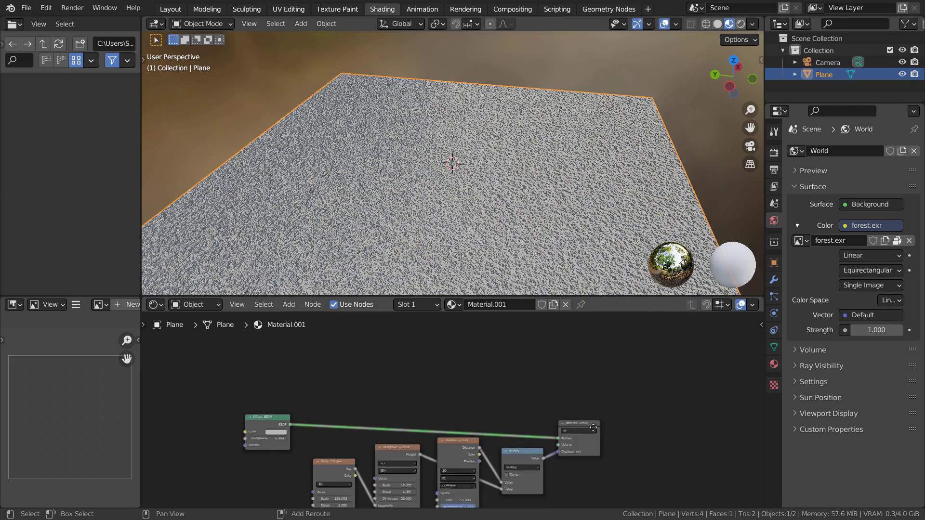
Step: Move the Diffuse BSDF node further left to make room
scroll(594, 427, "down", 5, "shift")
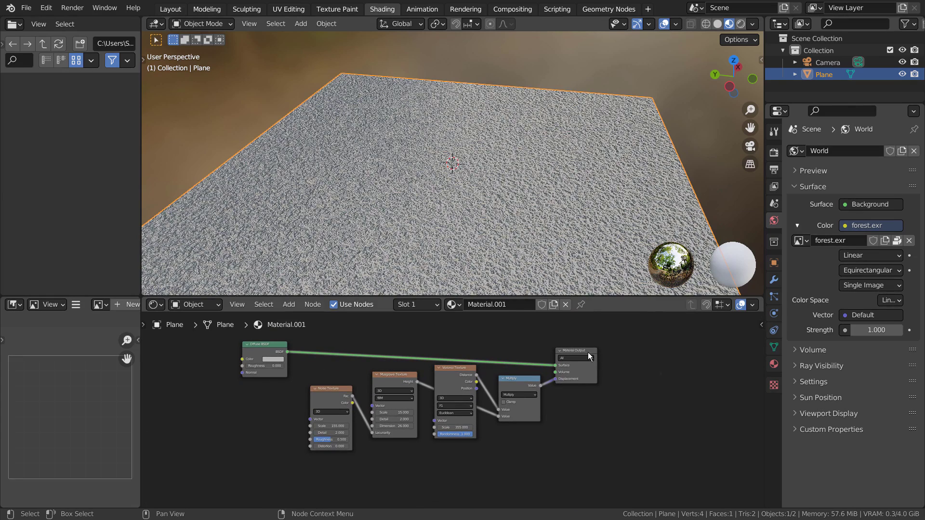
scroll(606, 450, "down", 10, "shift")
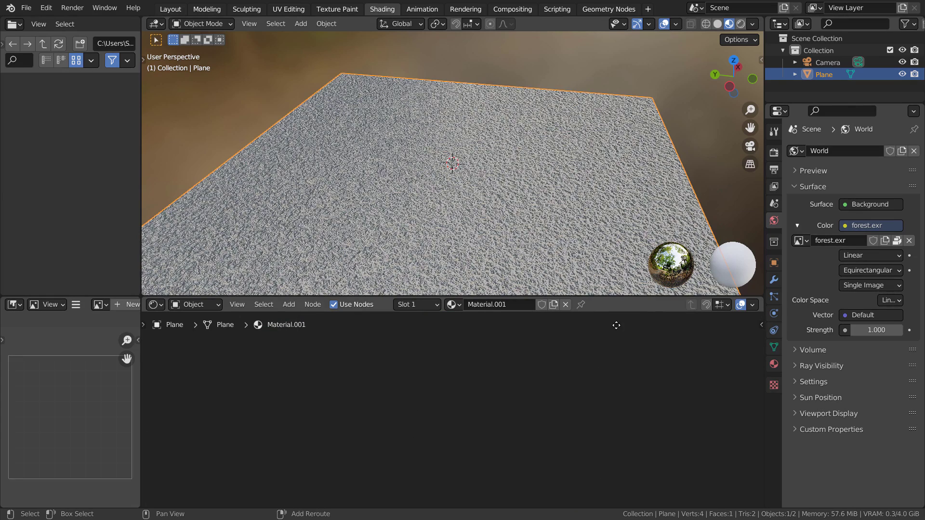
scroll(606, 398, "up", 10, "shift")
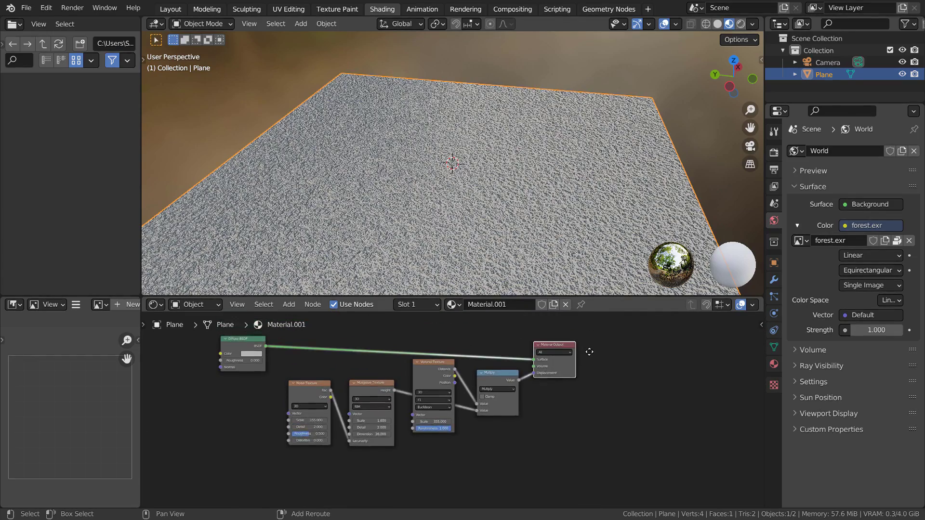
middle_click_drag(589, 353, 624, 369)
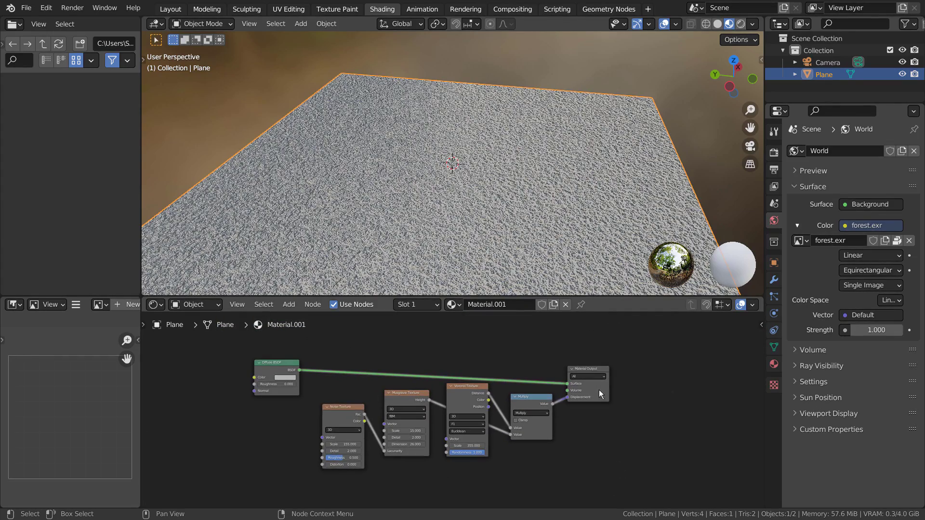
left_click(592, 370)
scroll(513, 224, "up", 4)
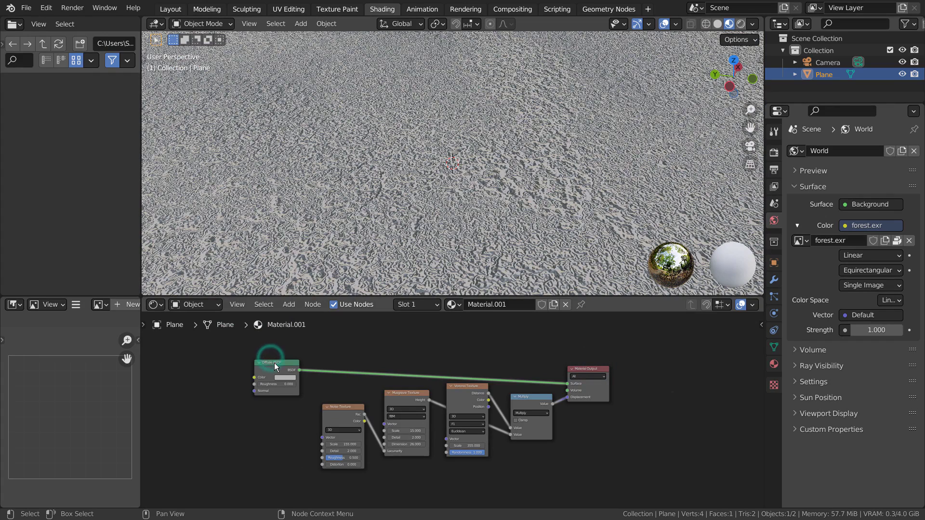
left_click_drag(273, 363, 189, 369)
Step: Add a Glossy BSDF node below the Diffuse BSDF
key("shift+a")
left_click(275, 344)
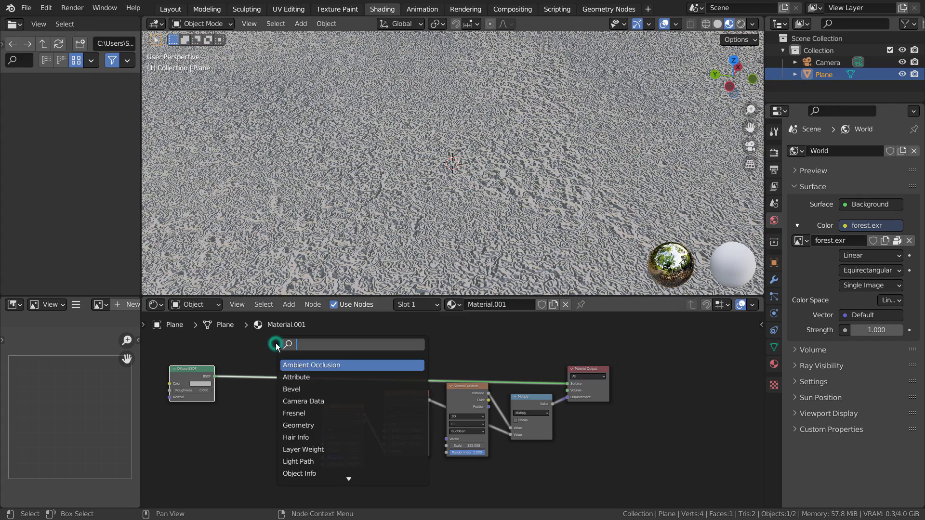
type("glo")
key("Return")
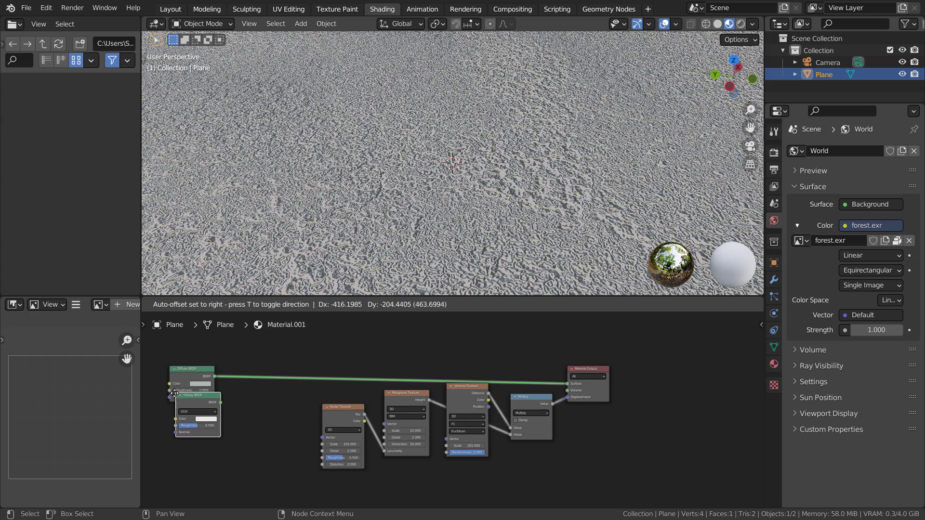
left_click(171, 417)
Step: Insert a Mix Shader onto the Diffuse-to-Material Output link
key("shift+a")
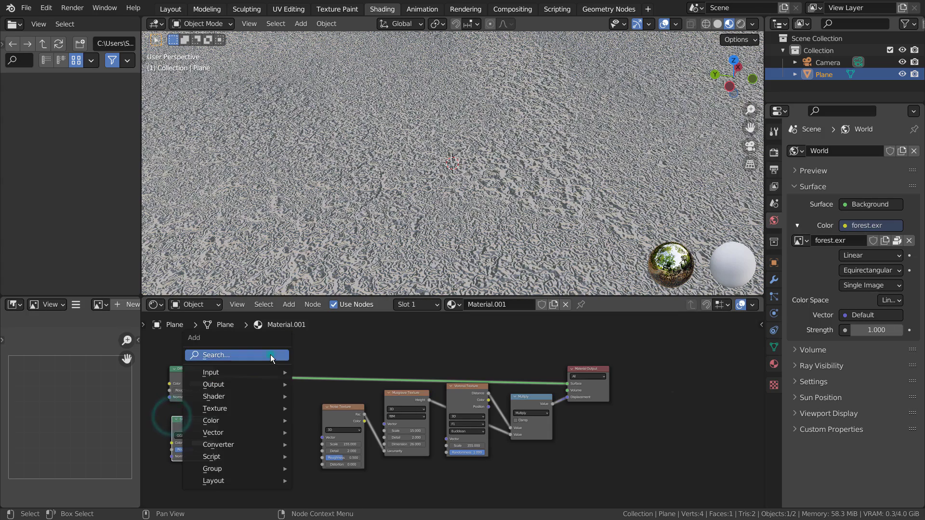
left_click(270, 355)
type("mix")
key("Down")
key("Return")
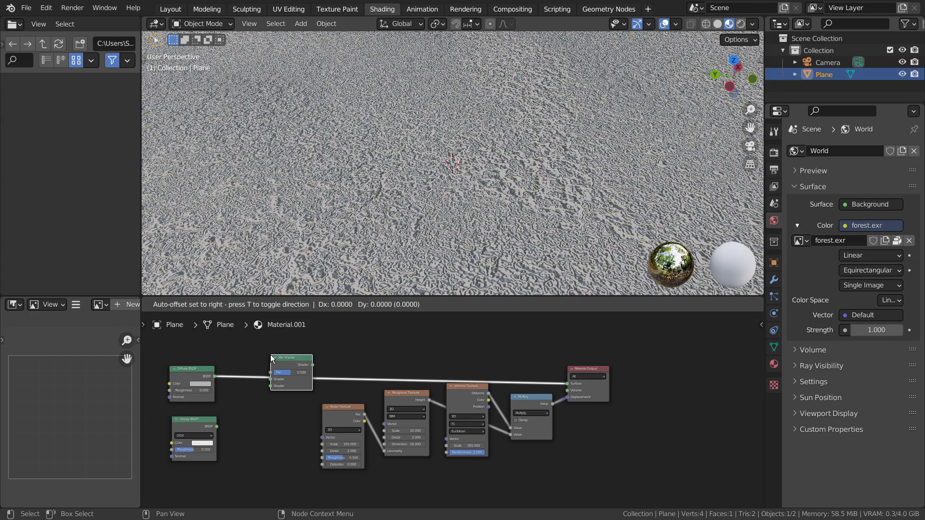
left_click(271, 355)
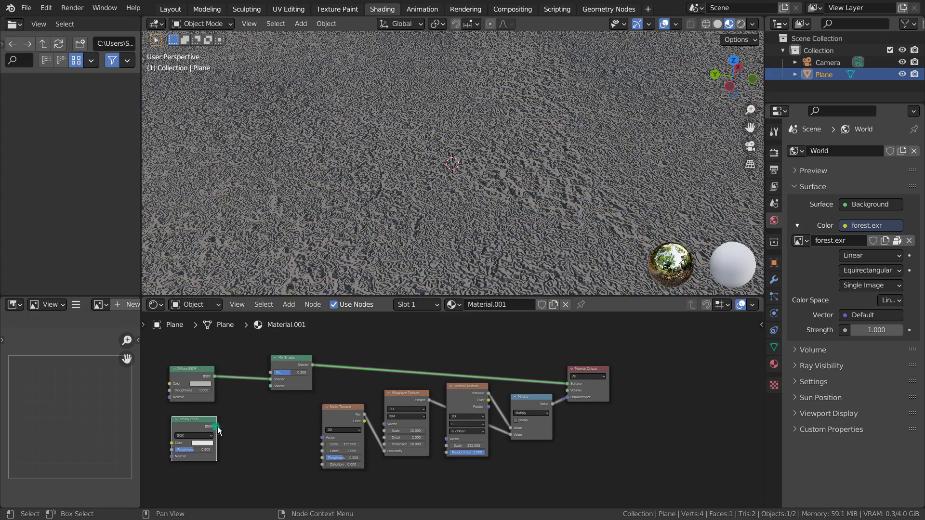
Step: Feed Glossy BSDF into Mix Shader's second input, roughness 0.179, Musgrave Scale about 161.5
left_click_drag(216, 427, 268, 388)
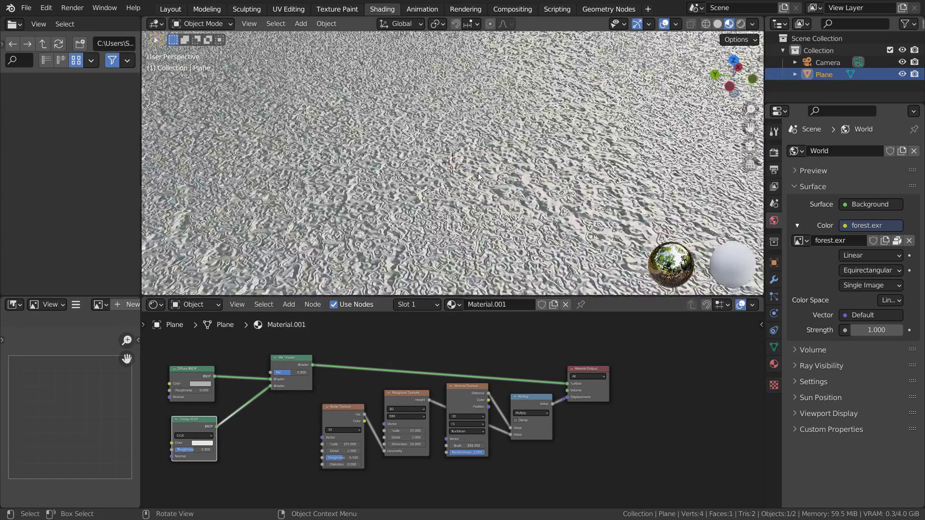
middle_click_drag(478, 173, 429, 207)
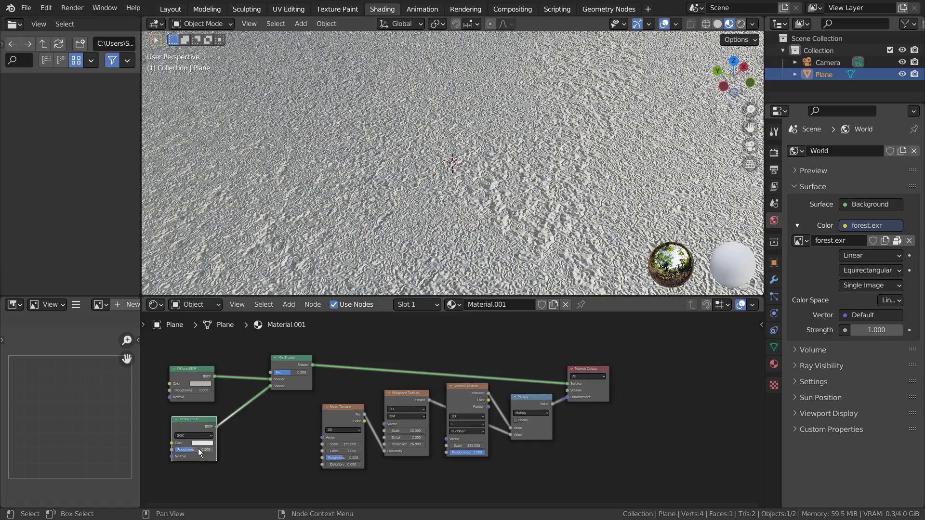
left_click_drag(200, 453, 181, 449)
middle_click_drag(331, 190, 472, 187)
scroll(473, 187, "down", 2)
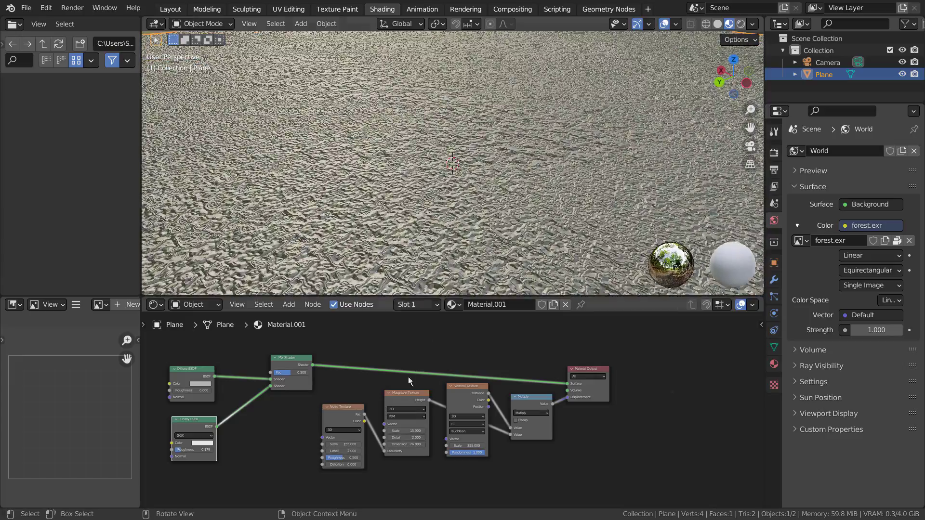
left_click_drag(400, 431, 477, 430)
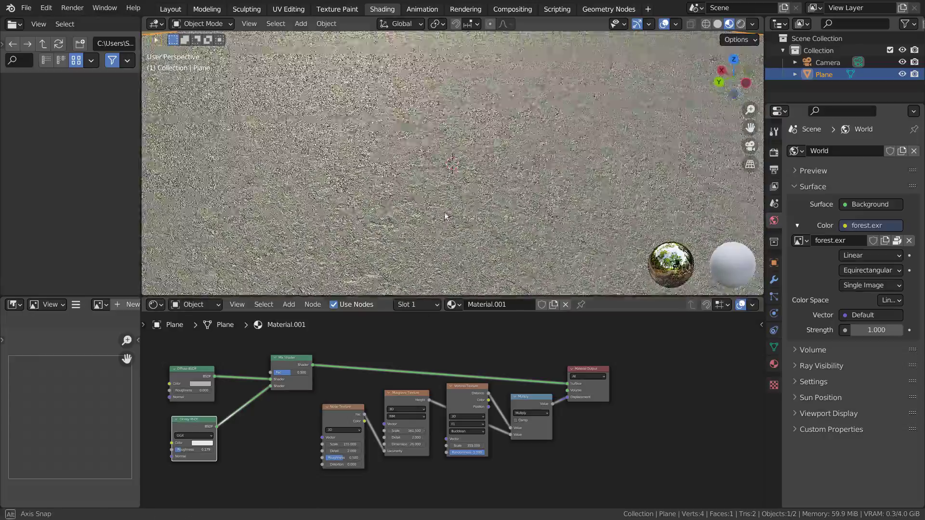